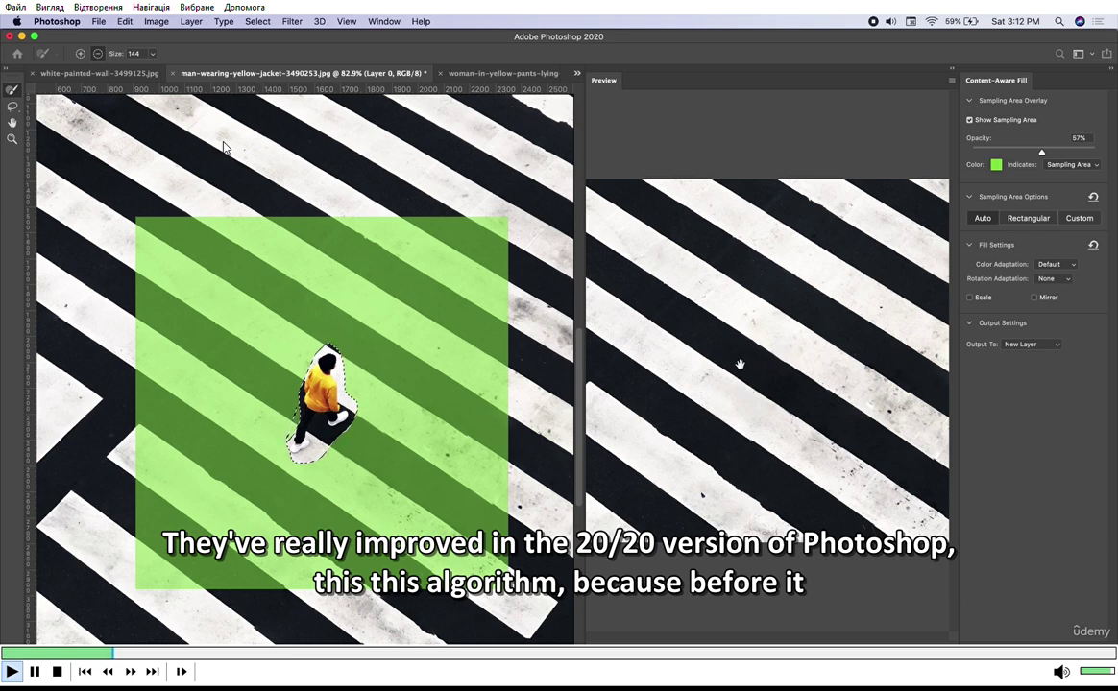
# - Select the section of white stripe behind the man's head and torso with the Polygonal Lasso tool
pyautogui.moveTo(740, 365); pyautogui.dragTo(760, 331)
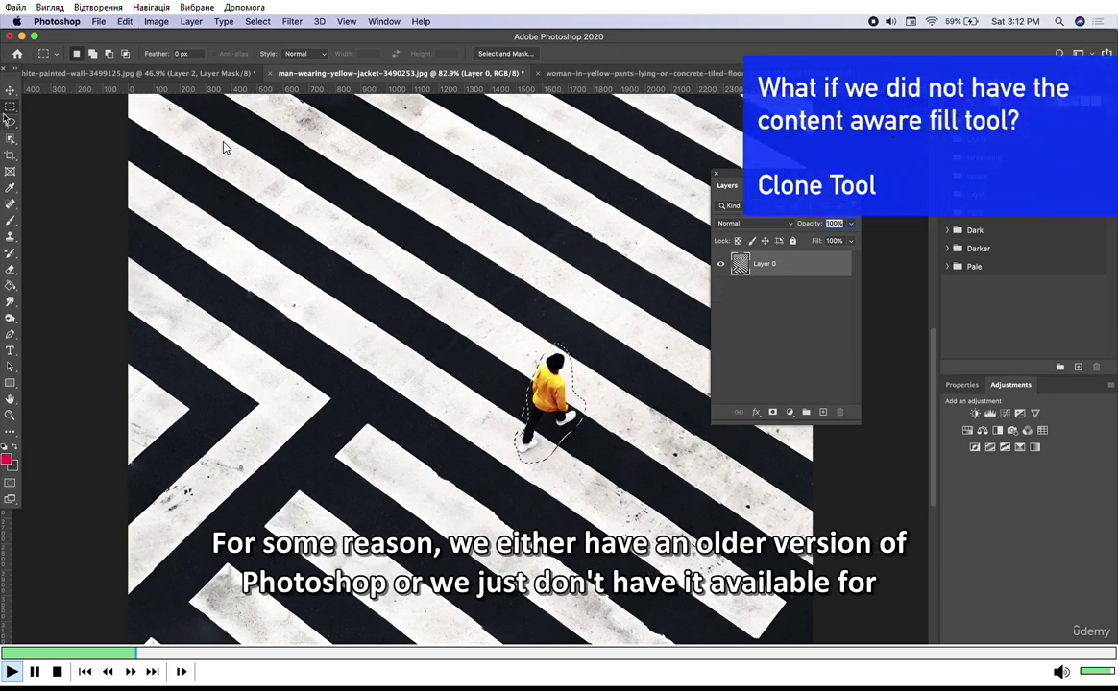
pyautogui.scroll(5, 223, 147)
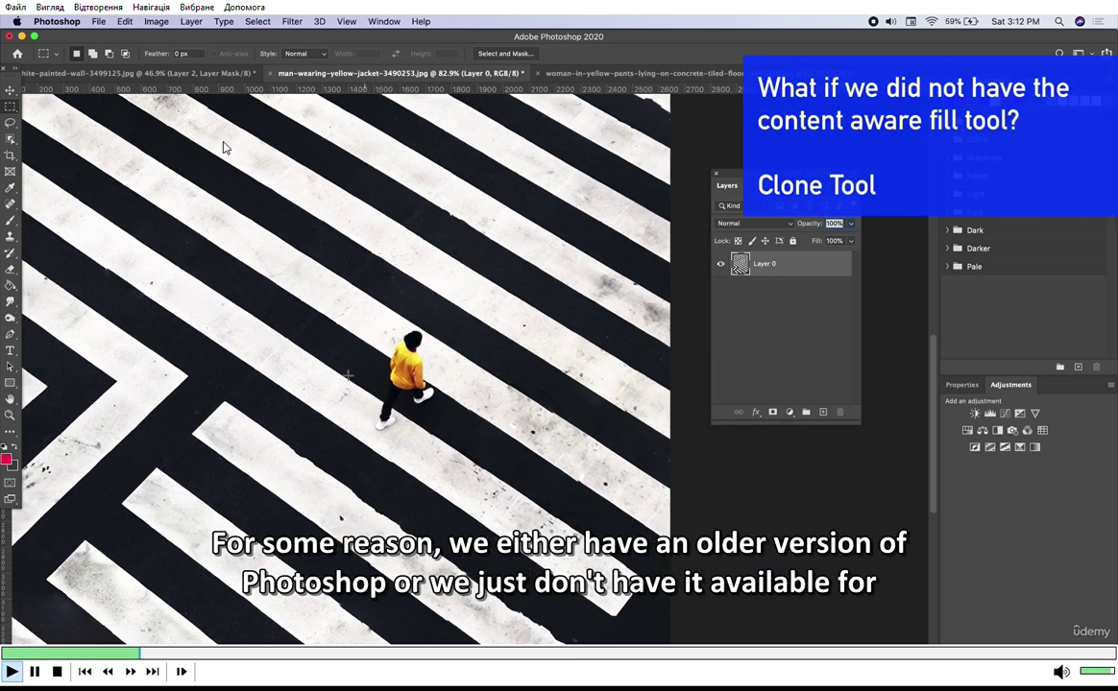
pyautogui.scroll(2, 223, 147)
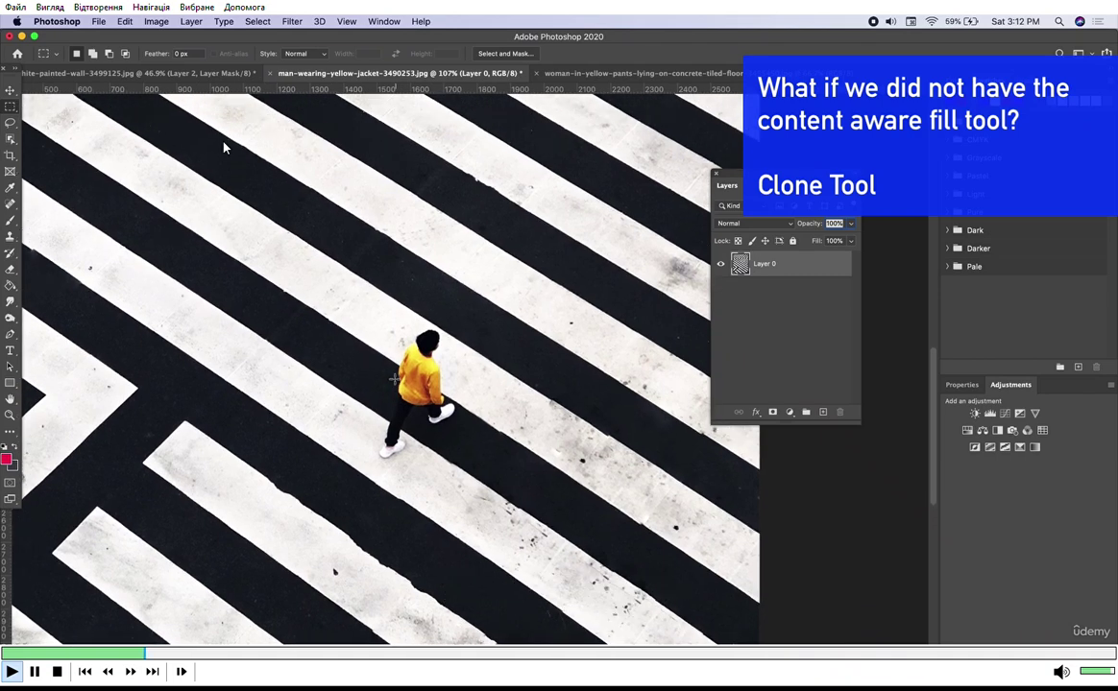
pyautogui.click(10, 123)
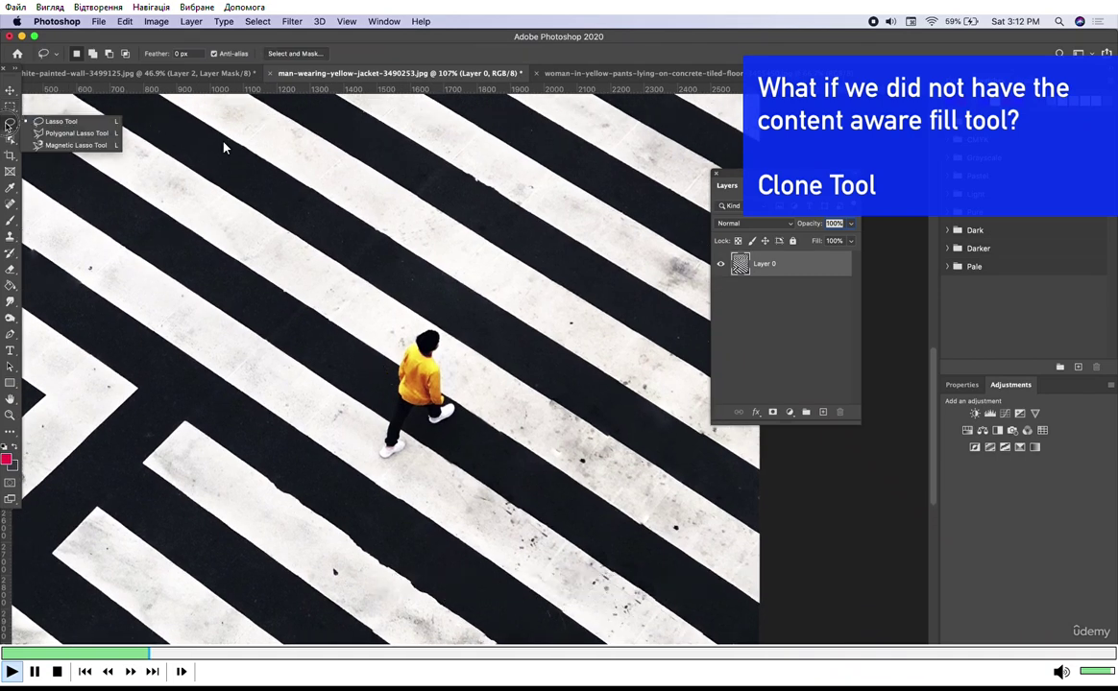
pyautogui.click(53, 124)
pyautogui.click(372, 351)
pyautogui.click(491, 362)
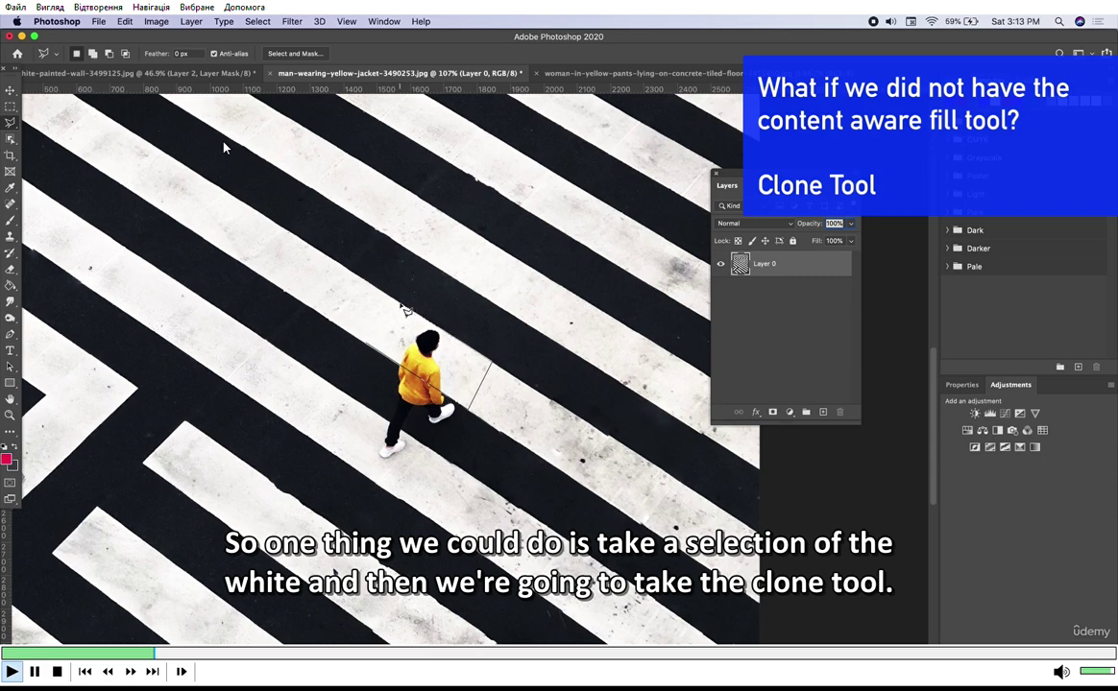
pyautogui.click(366, 343)
# - Clone clean white pavement over the man's head and torso inside the selection with the Clone Stamp, and clear the selection
pyautogui.press('s')
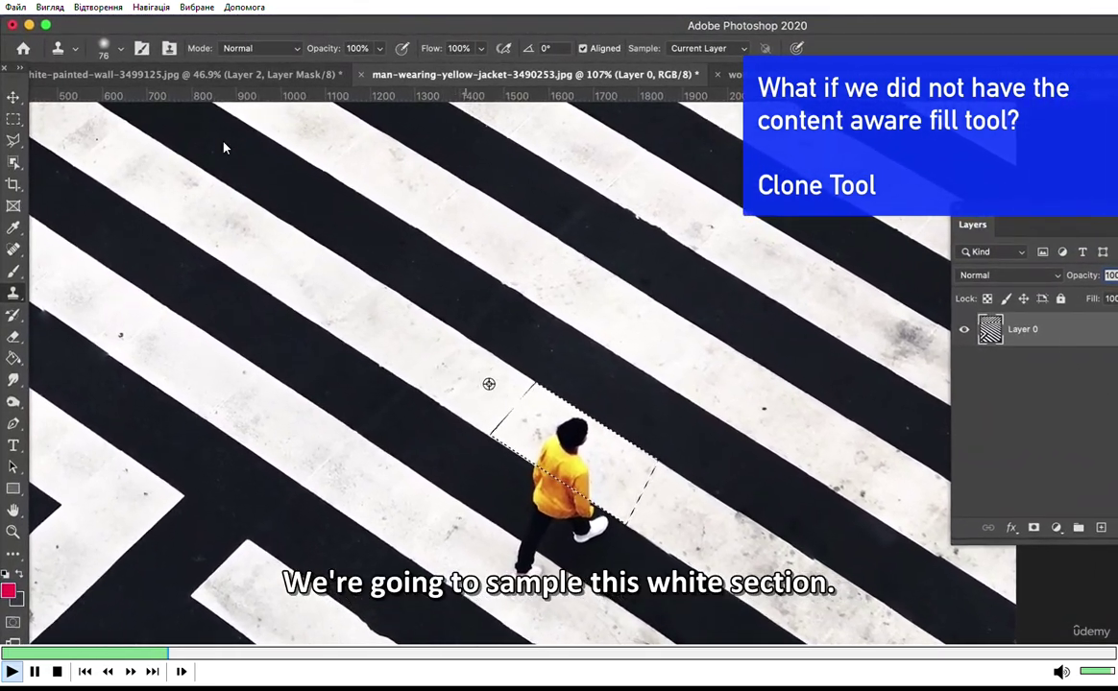
pyautogui.keyDown('alt'); pyautogui.click(470, 376); pyautogui.keyUp('alt')
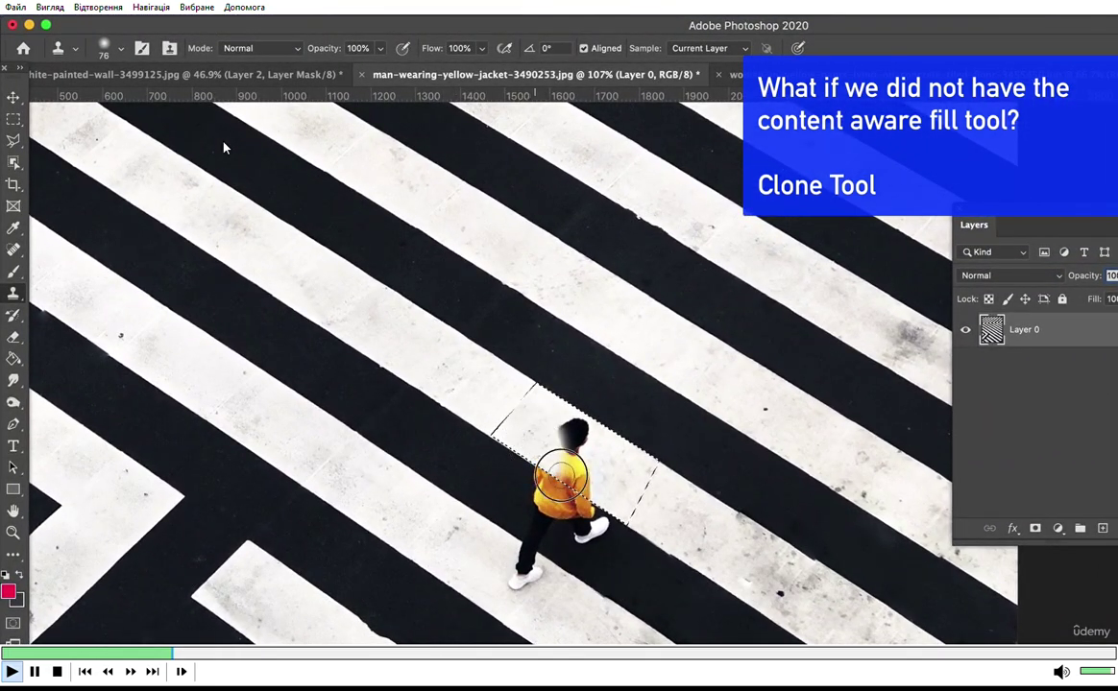
pyautogui.keyDown('alt'); pyautogui.click(444, 368); pyautogui.keyUp('alt')
pyautogui.moveTo(562, 461)
pyautogui.mouseDown()
pyautogui.moveTo(572, 462)
pyautogui.moveTo(554, 432)
pyautogui.moveTo(535, 441)
pyautogui.moveTo(568, 417)
pyautogui.mouseUp()
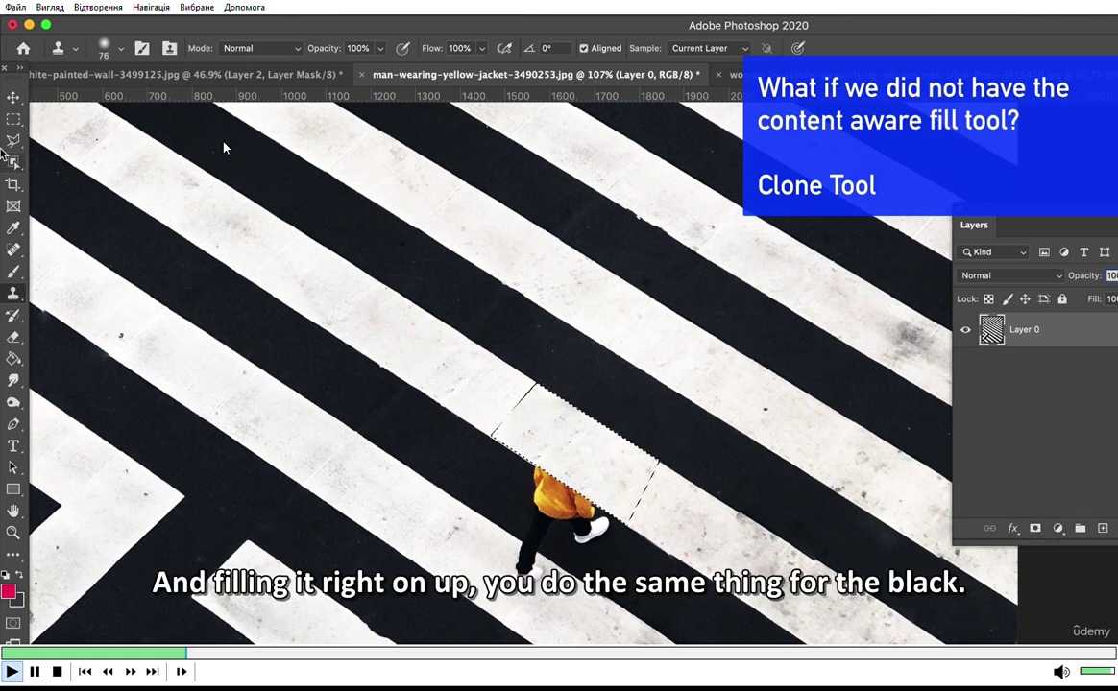
pyautogui.click(14, 118)
pyautogui.click(413, 309)
# - Select the black stripe area around the man's remaining jacket and legs with the Polygonal Lasso, and activate the Clone Stamp
pyautogui.click(11, 141)
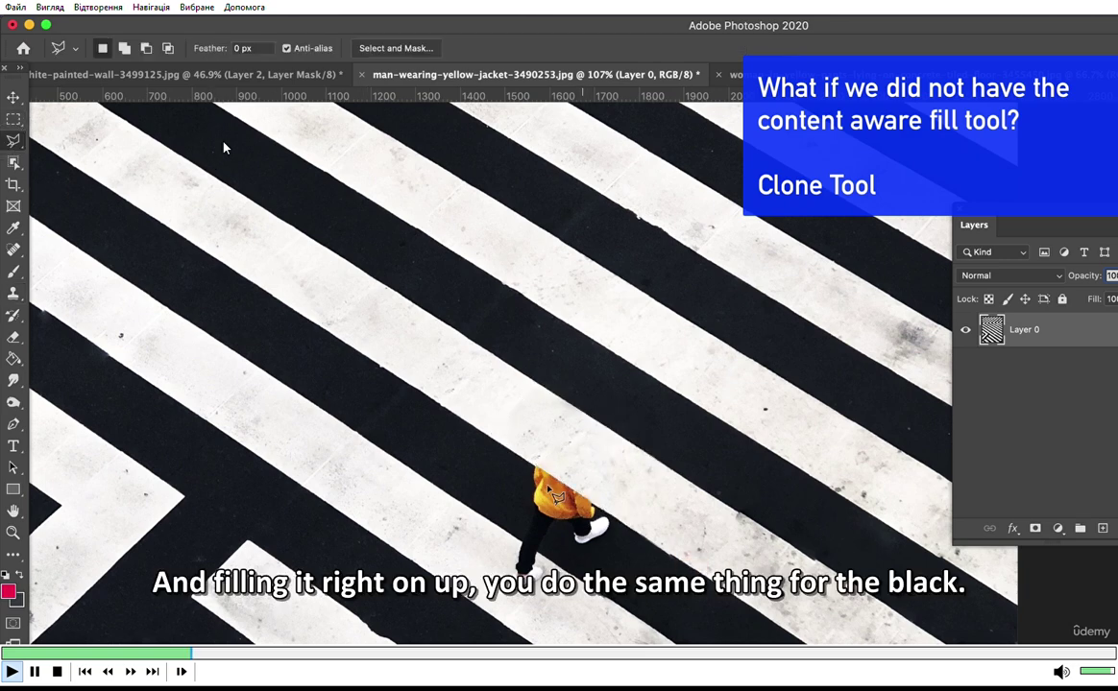
pyautogui.moveTo(503, 446)
pyautogui.mouseDown()
pyautogui.moveTo(644, 529)
pyautogui.moveTo(651, 548)
pyautogui.mouseUp()
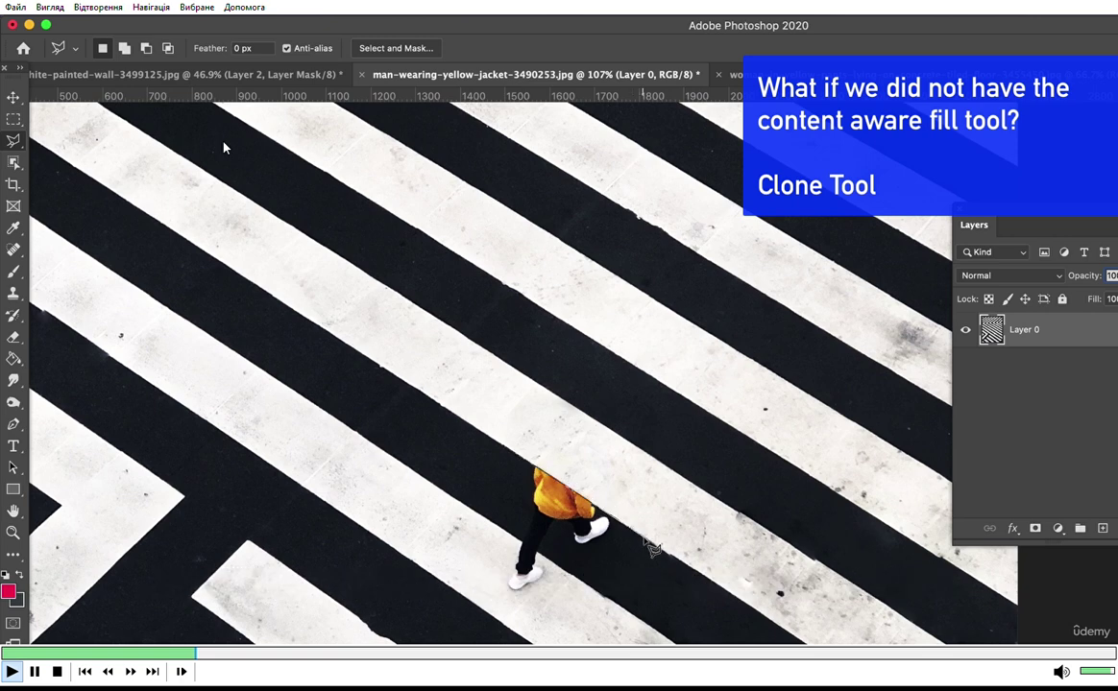
pyautogui.moveTo(602, 599)
pyautogui.mouseDown()
pyautogui.moveTo(451, 497)
pyautogui.moveTo(503, 483)
pyautogui.moveTo(501, 449)
pyautogui.mouseUp()
pyautogui.click(14, 296)
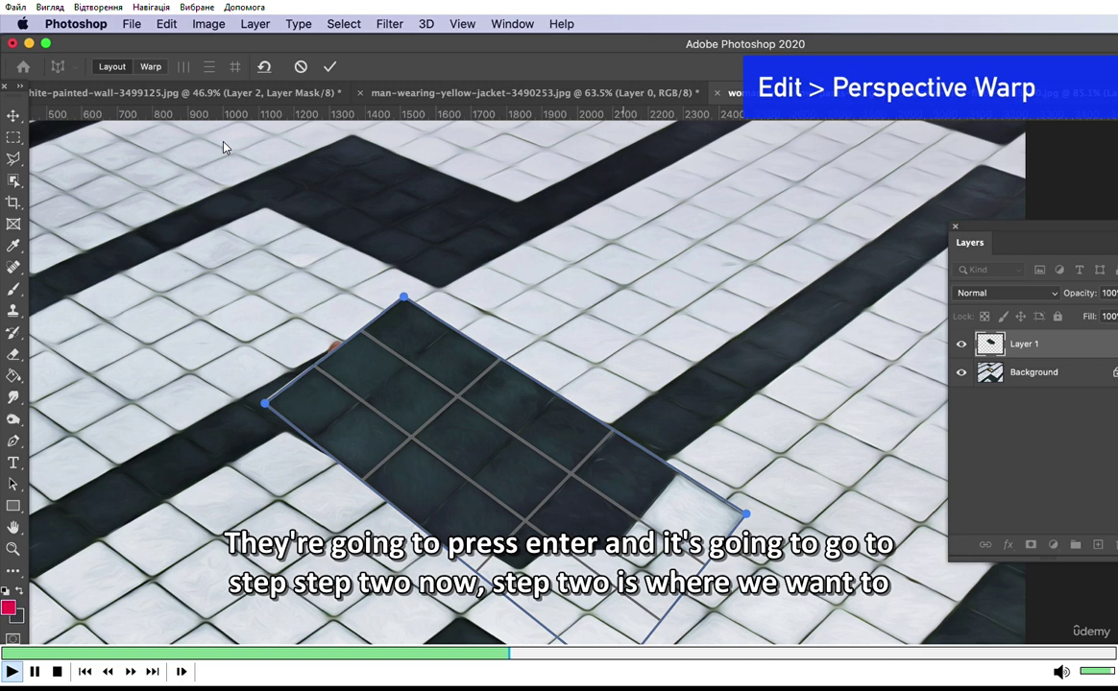
# - Perspective-warp the dark tile patch by moving its four corners to match the floor's tile grid, and apply the warp
pyautogui.press('Return')
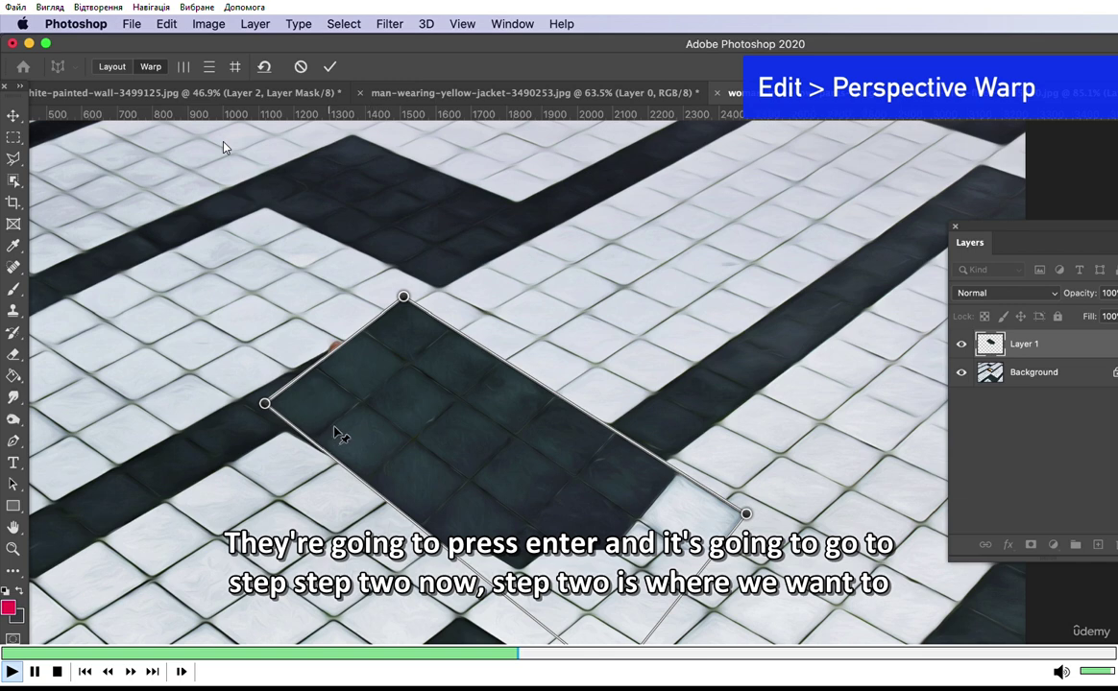
pyautogui.moveTo(267, 405); pyautogui.dragTo(244, 401)
pyautogui.moveTo(404, 298)
pyautogui.mouseDown()
pyautogui.moveTo(382, 357)
pyautogui.moveTo(393, 313)
pyautogui.mouseUp()
pyautogui.moveTo(746, 515); pyautogui.dragTo(748, 493)
pyautogui.moveTo(557, 639); pyautogui.dragTo(573, 605)
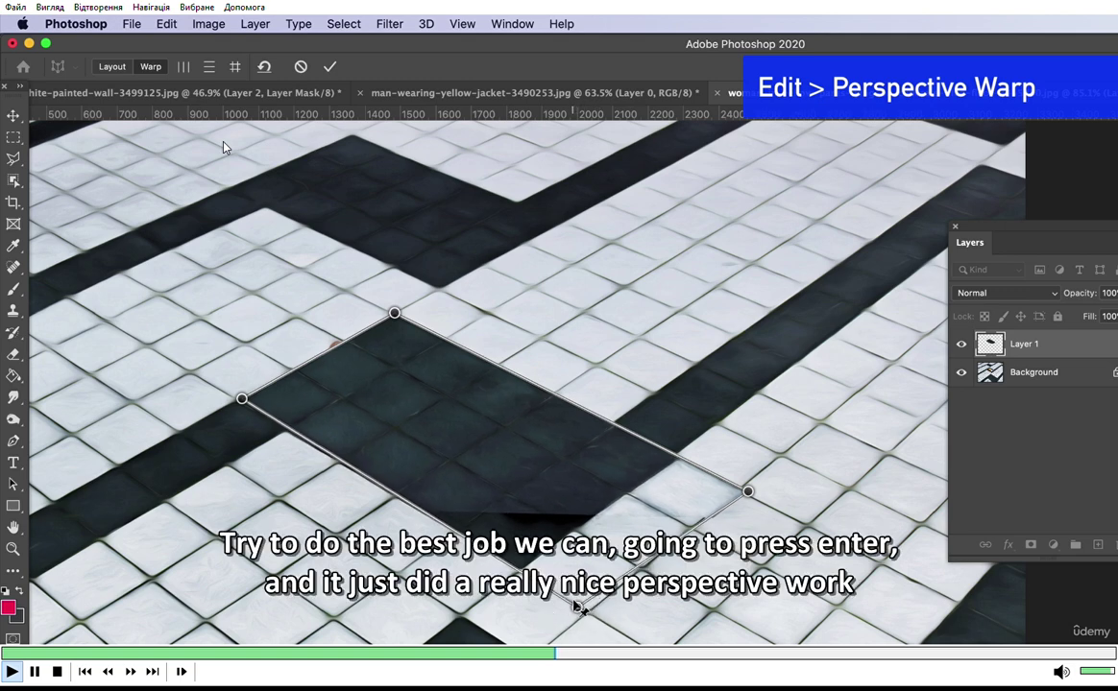
pyautogui.press('Return')
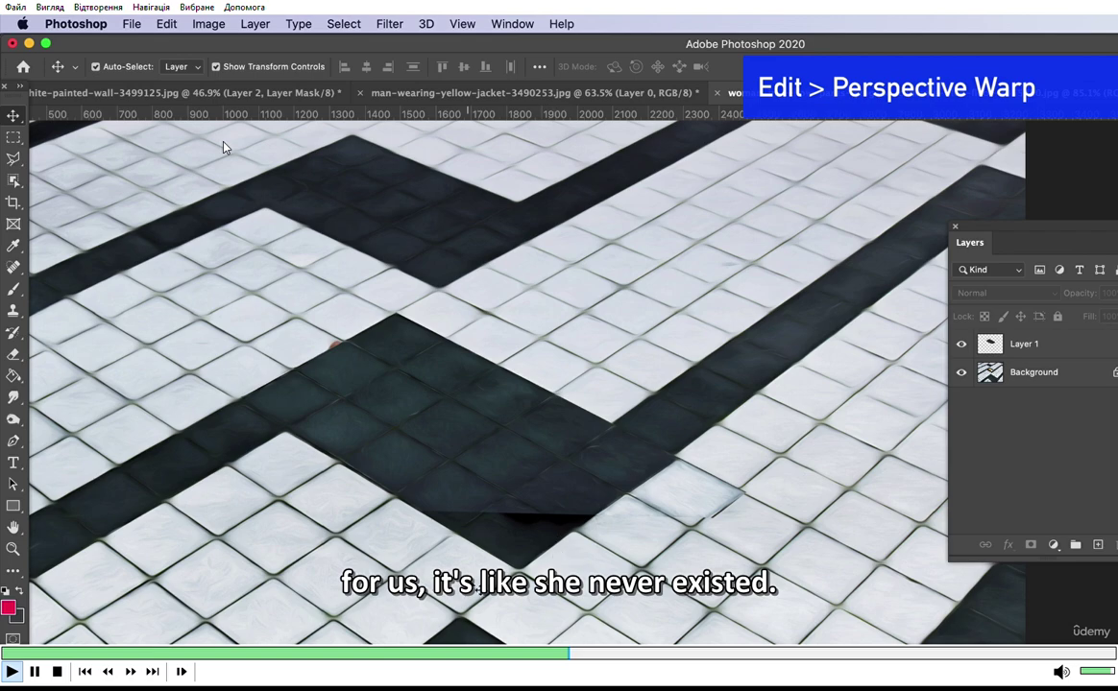
# - On Layer 1, outline the incomplete dark tile corner at the patch's lower end with the Polygonal Lasso
pyautogui.scroll(3, 485, 549)
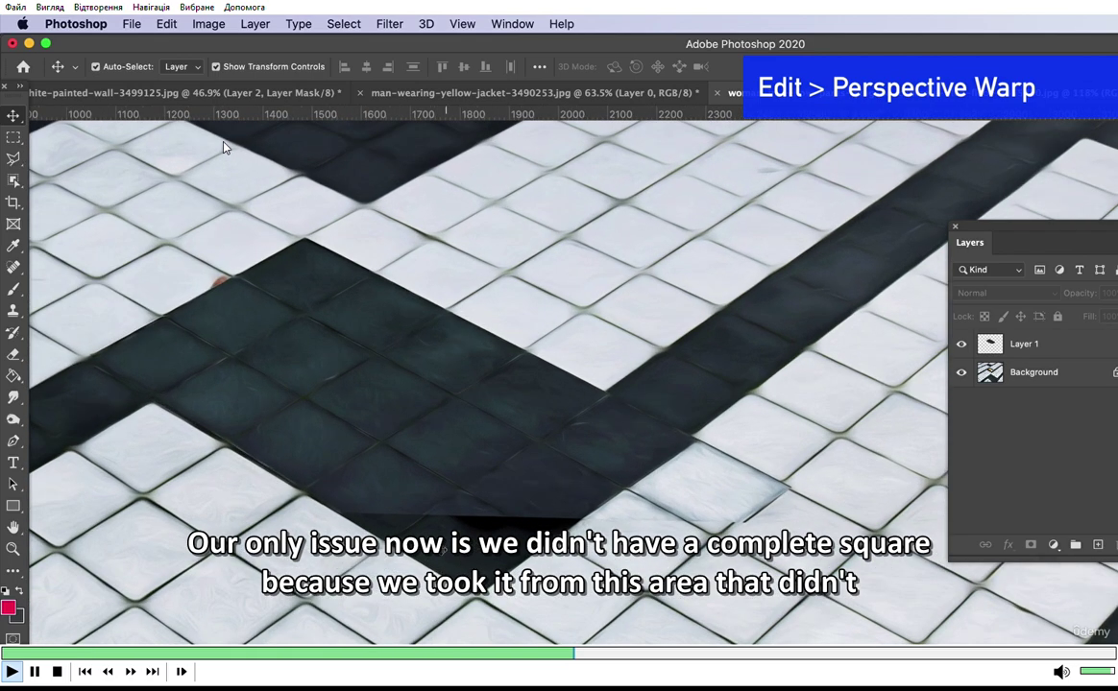
pyautogui.hscroll(-5, 223, 147)
pyautogui.scroll(-5, 223, 147)
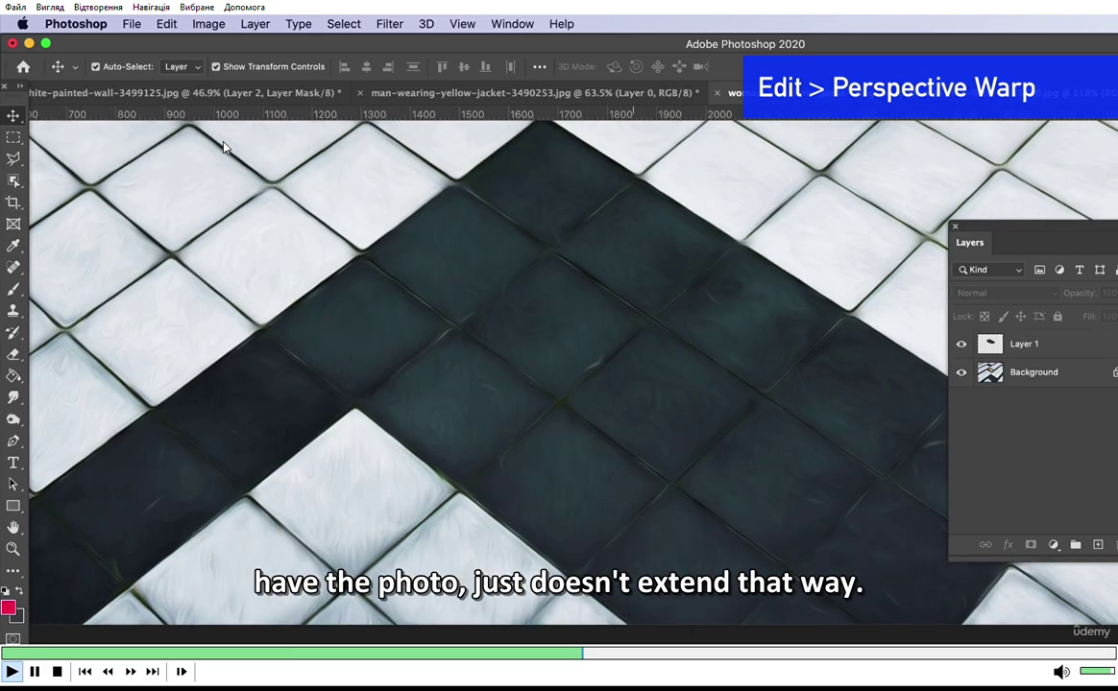
pyautogui.scroll(5, 680, 533)
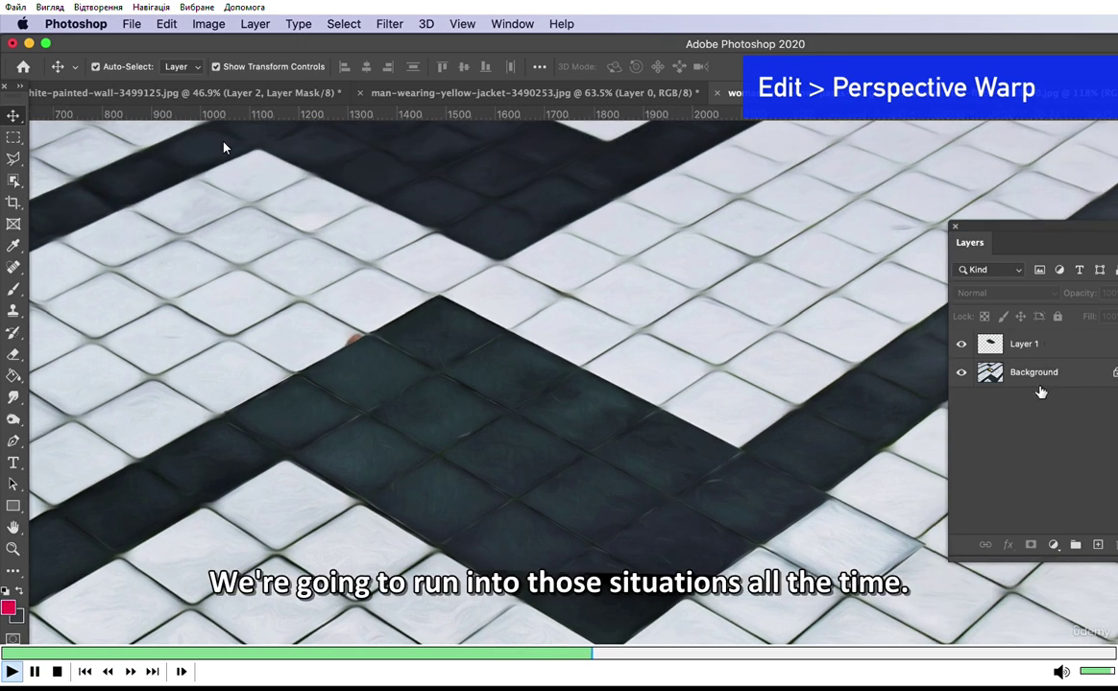
pyautogui.click(1028, 344)
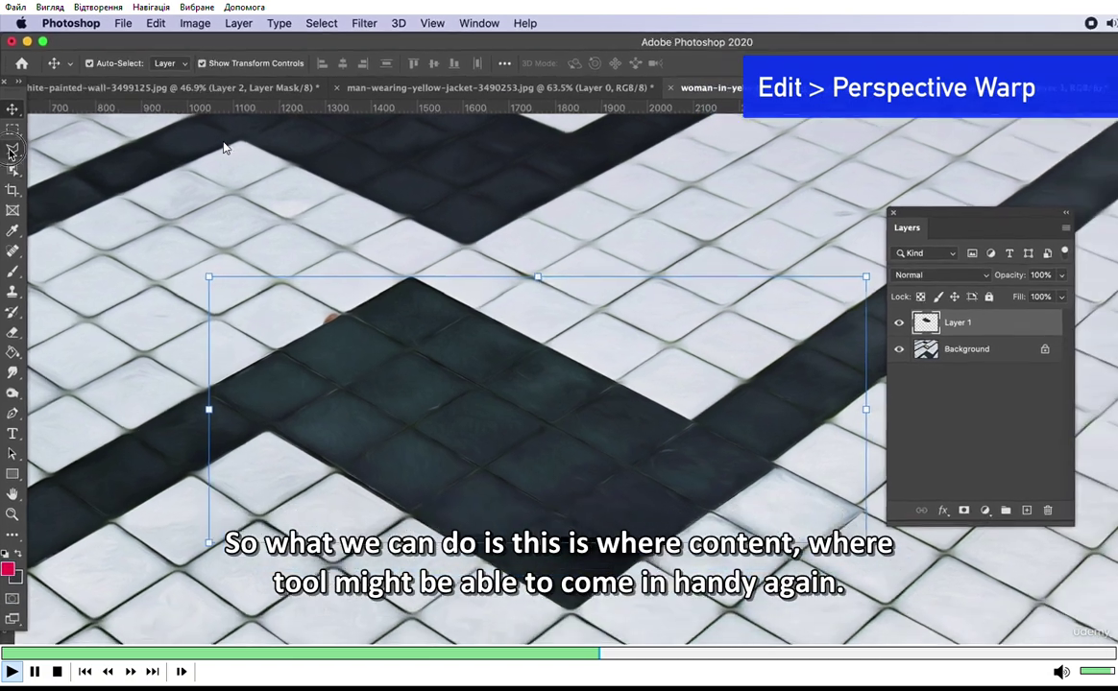
pyautogui.press('l')
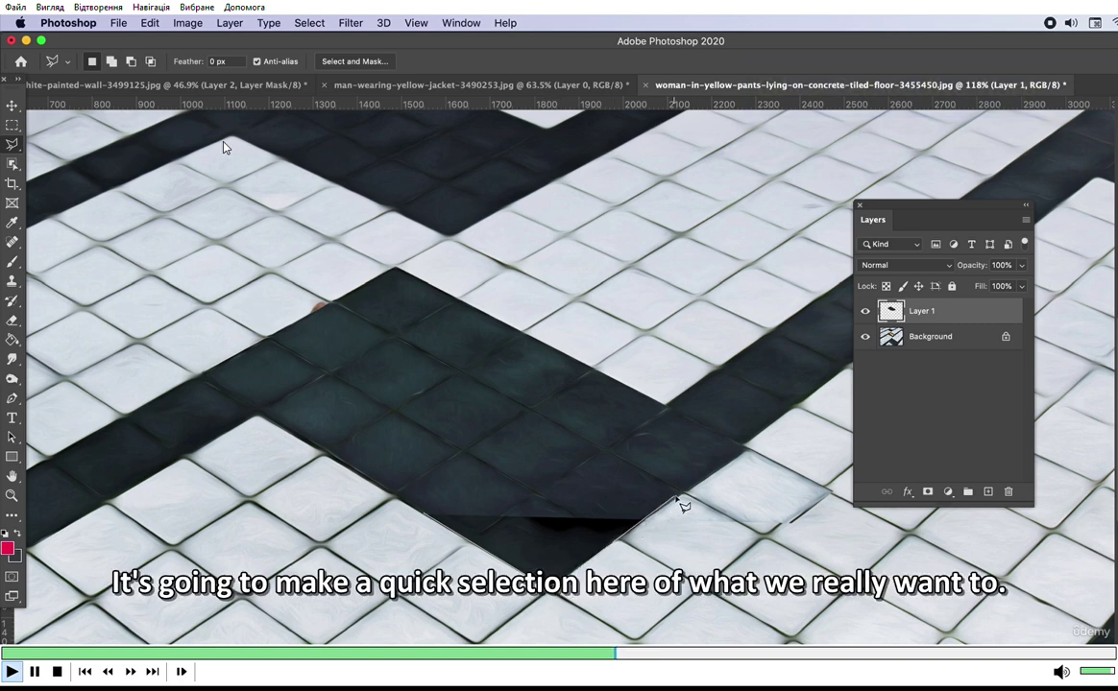
pyautogui.click(655, 517)
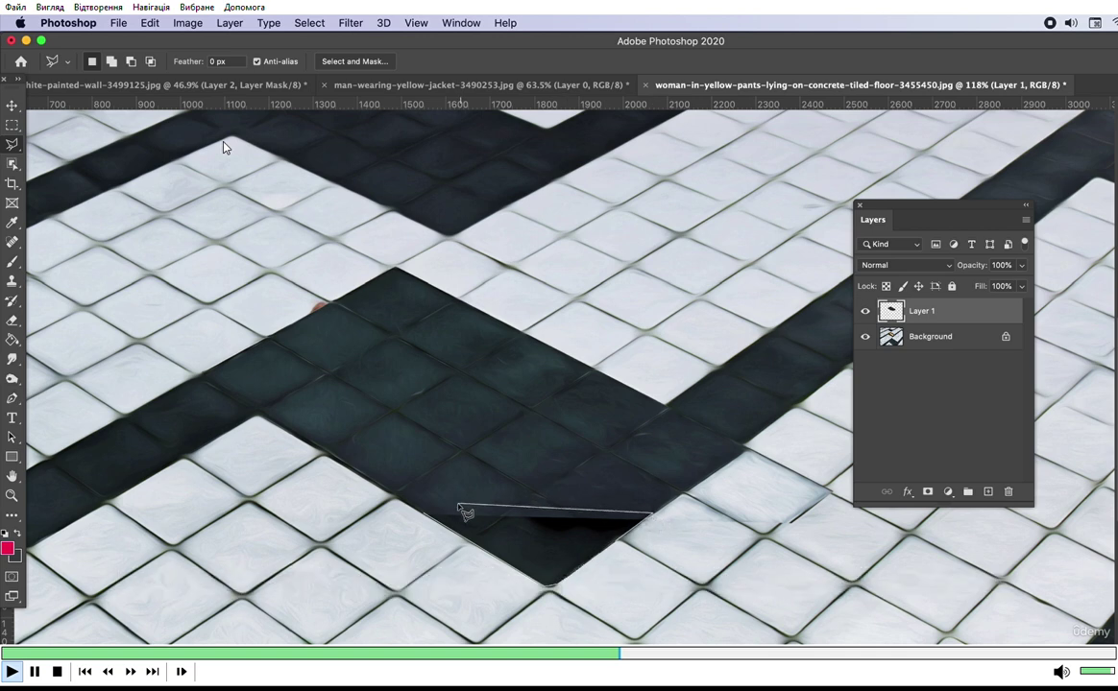
pyautogui.click(428, 510)
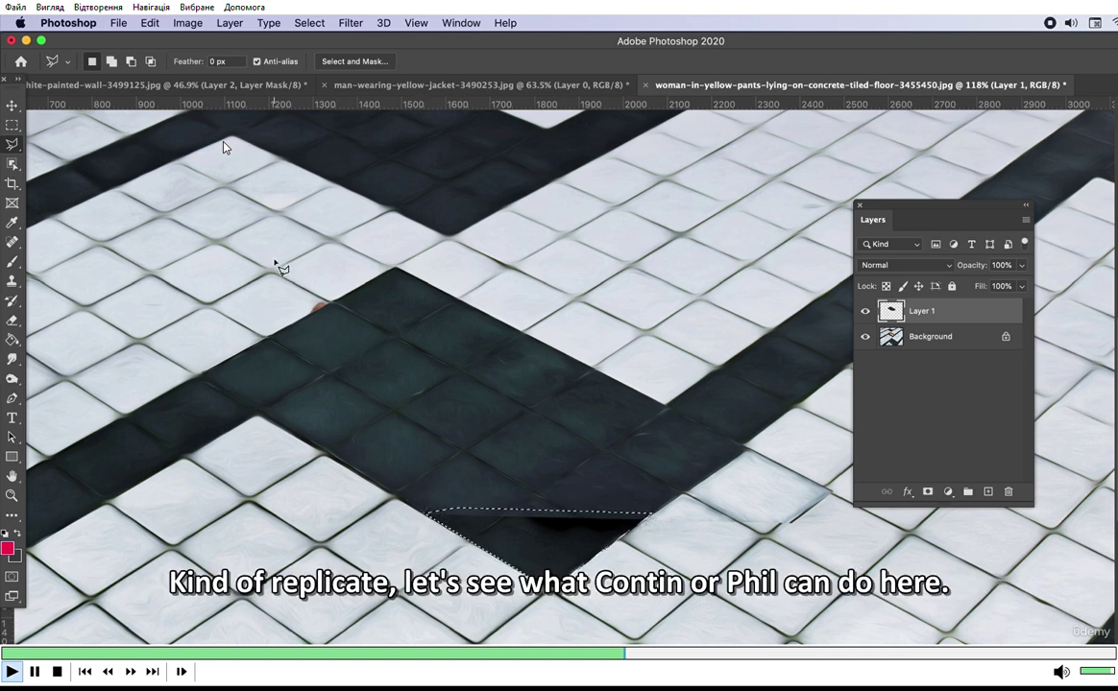
pyautogui.click(156, 22)
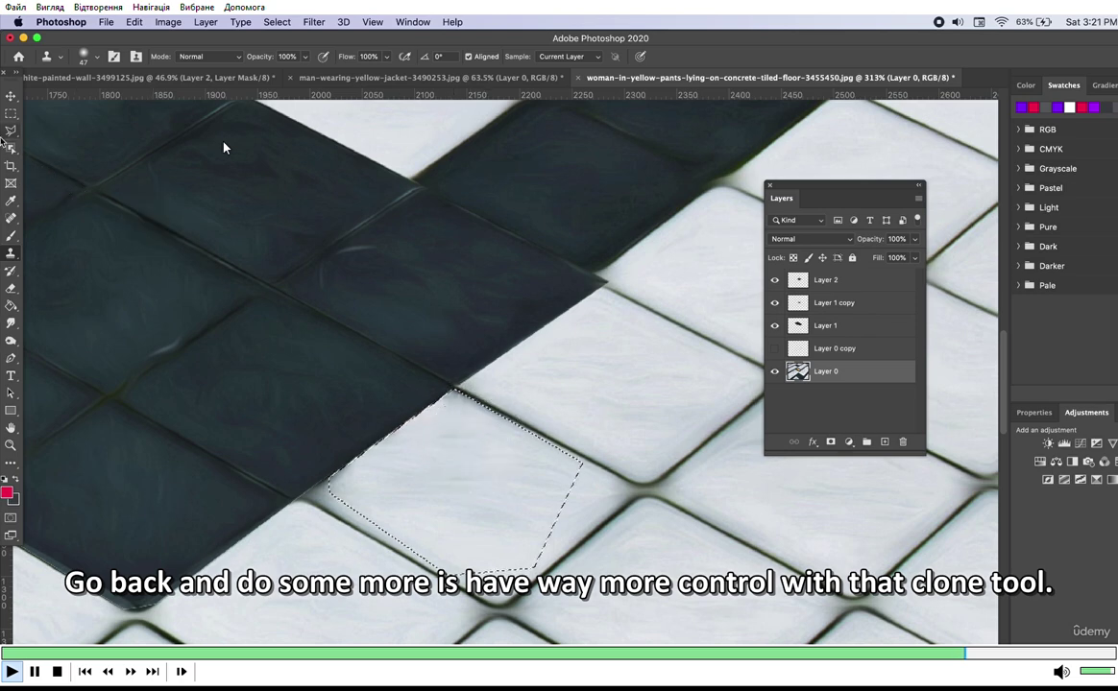
# - Clear the white tile selection and scale the dark tile patch on Layer 1 to about 98.95%
pyautogui.press('m')
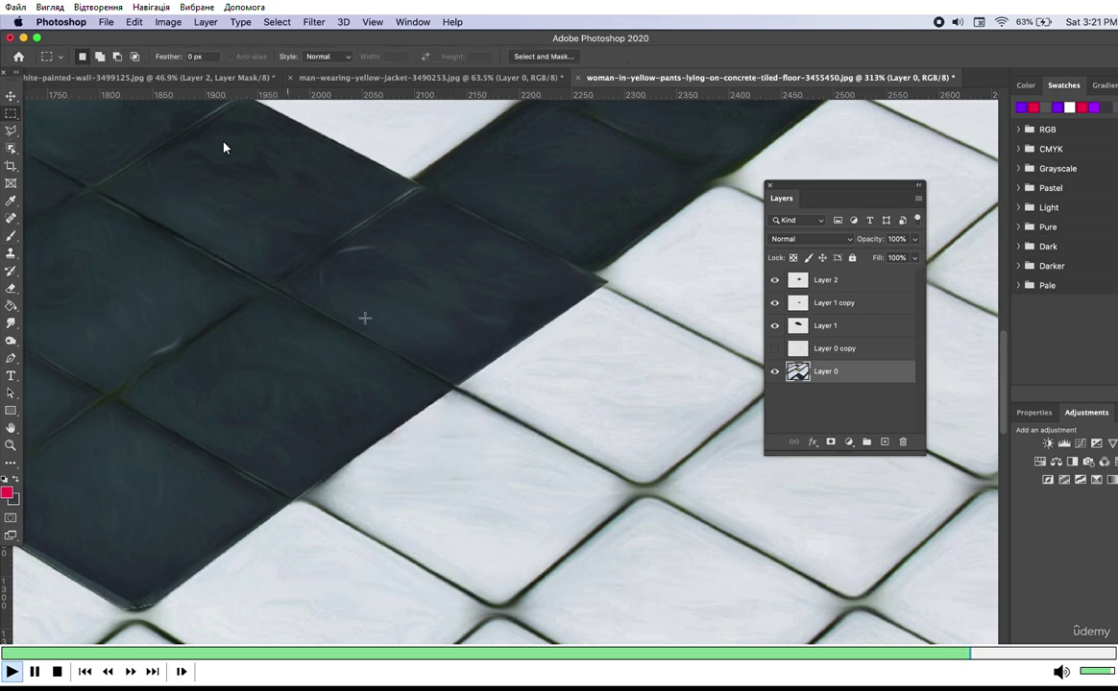
pyautogui.scroll(-6, 365, 317)
pyautogui.scroll(3, 491, 503)
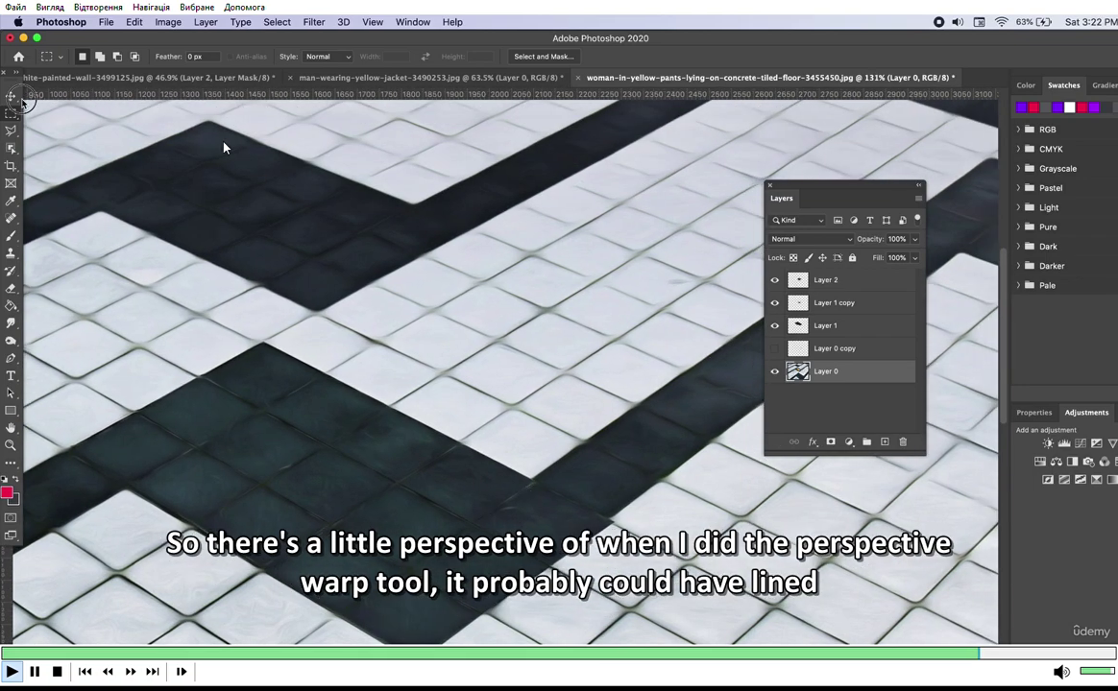
pyautogui.scroll(3, 519, 445)
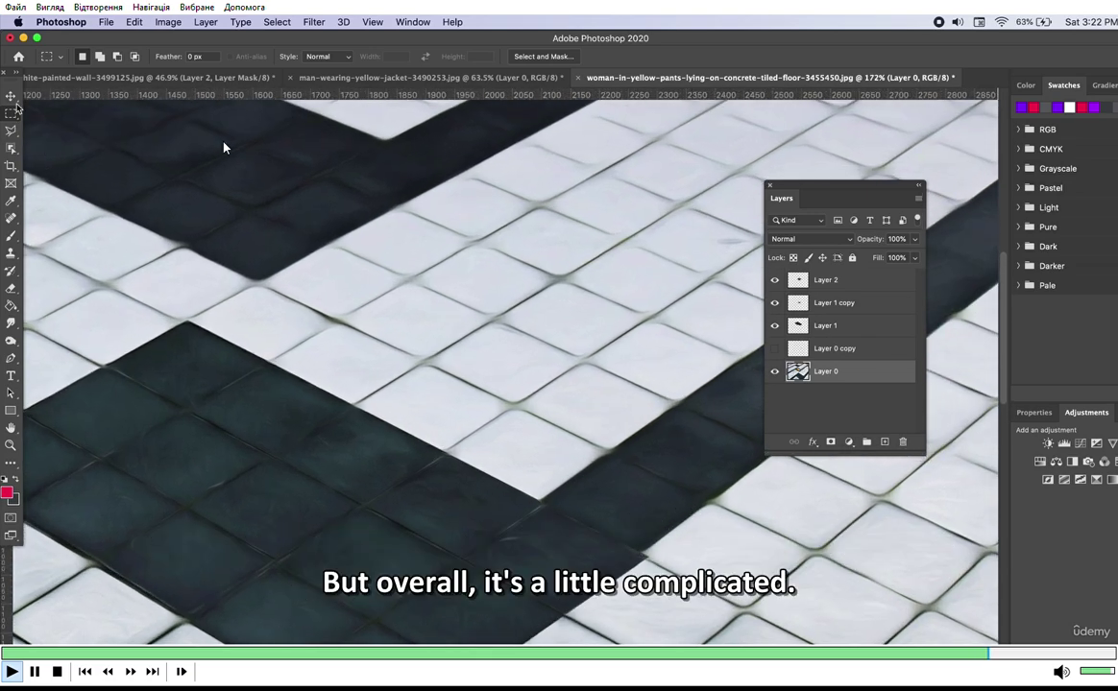
pyautogui.press('v')
pyautogui.hotkey('alt', ']')
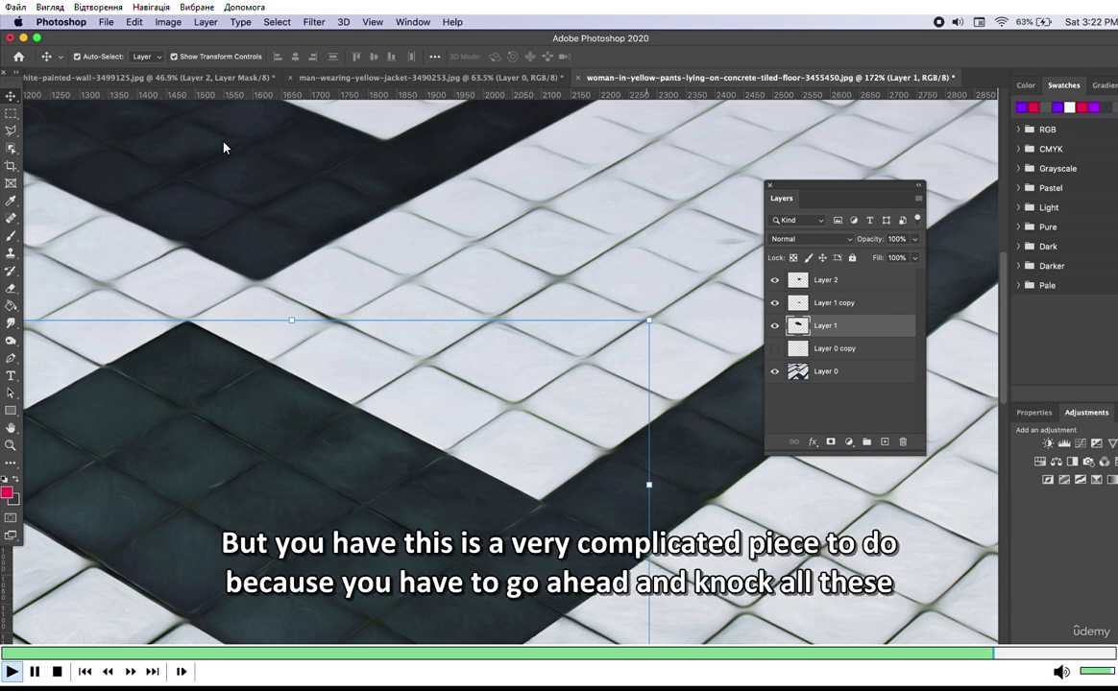
pyautogui.press('super+t')
pyautogui.moveTo(649, 640); pyautogui.dragTo(641, 637)
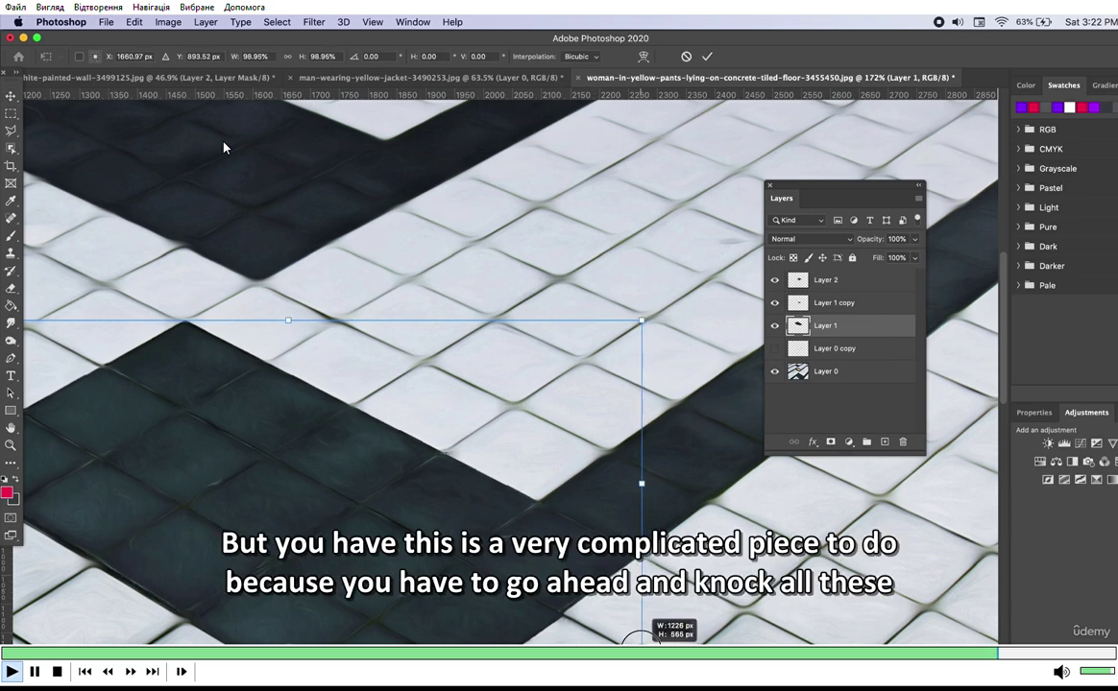
pyautogui.press('Return')
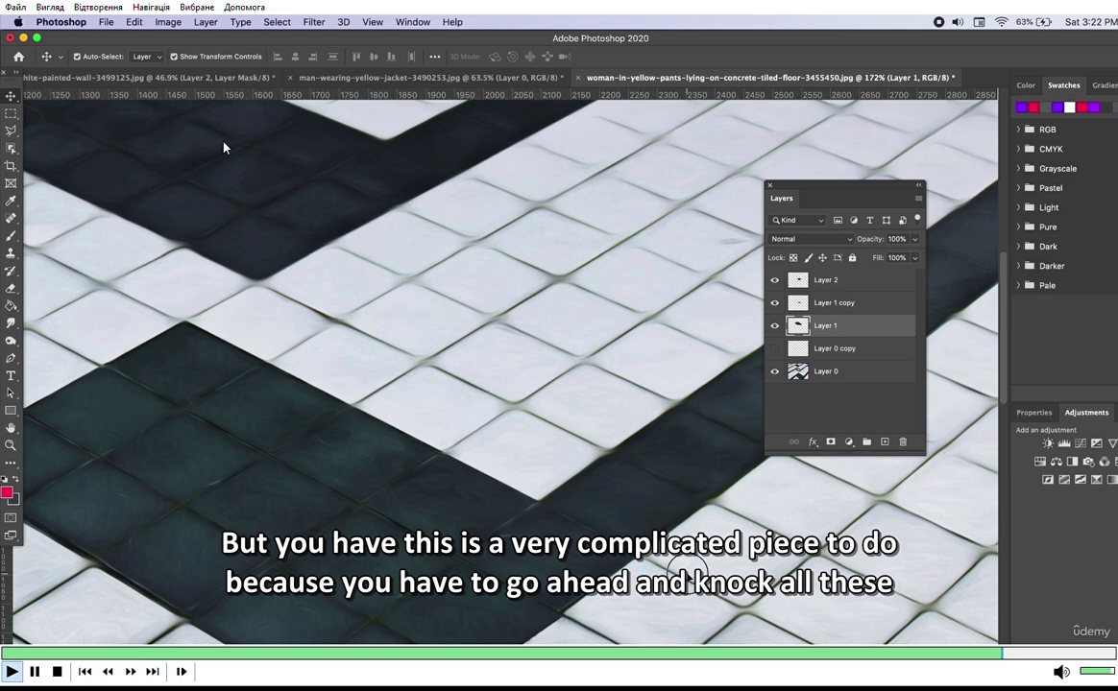
# - Select Layer 0, hide Layer 1, Layer 1 copy and Layer 2, and examine the original photo of the woman on the tiles
pyautogui.click(826, 371)
pyautogui.press('super+minus')
pyautogui.click(775, 326)
pyautogui.click(775, 303)
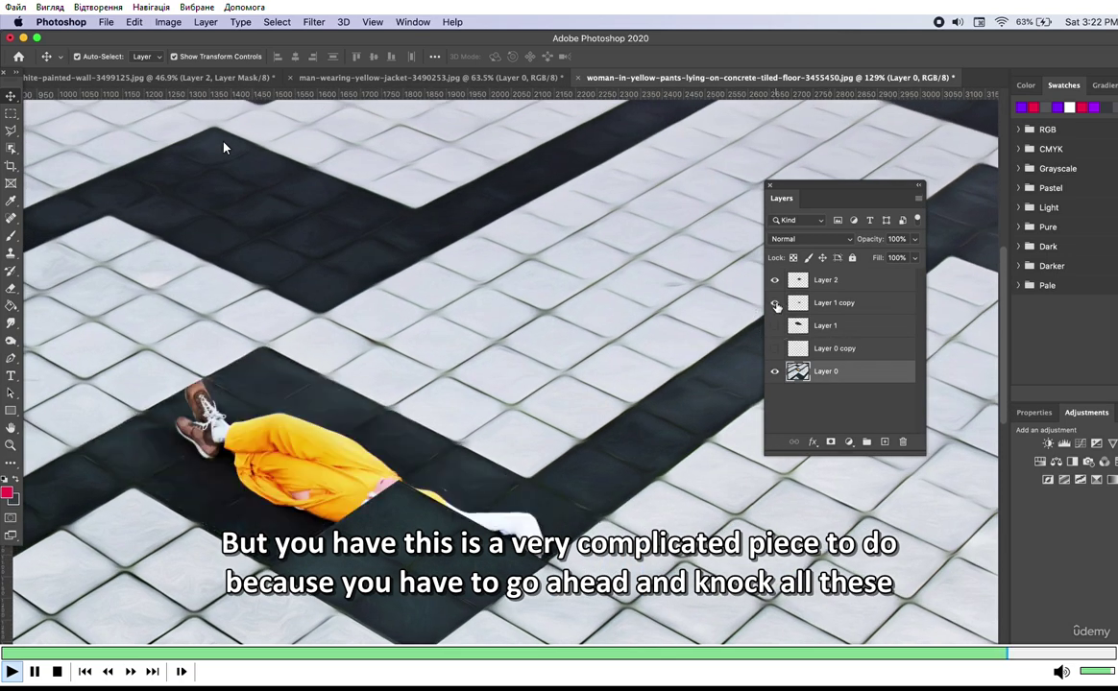
pyautogui.click(775, 279)
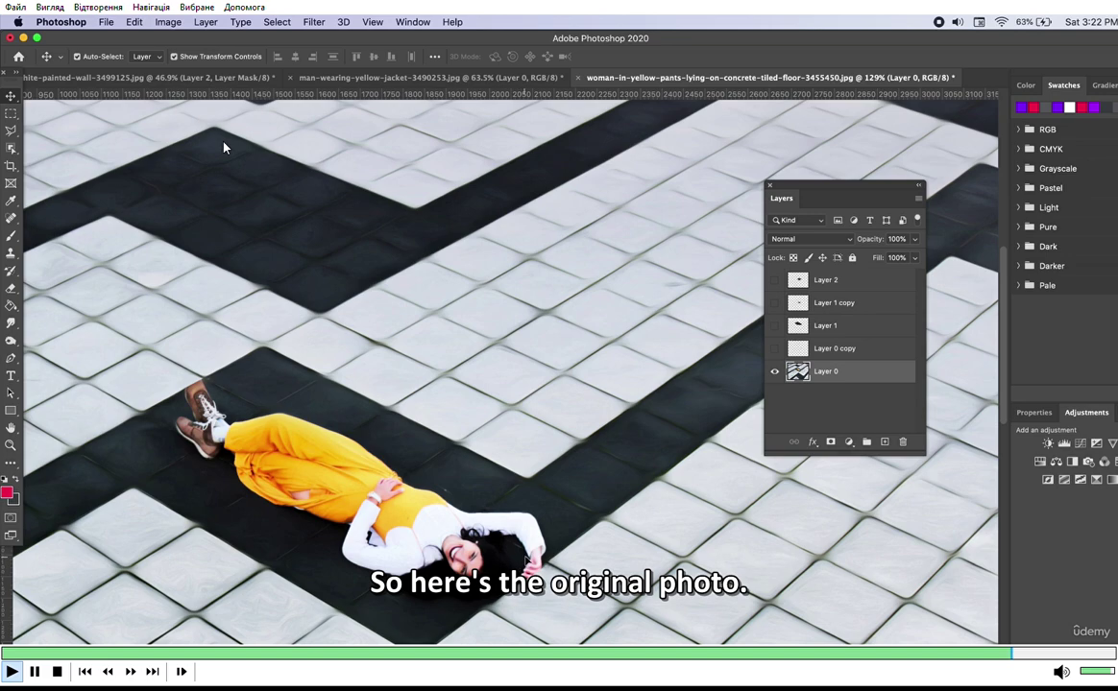
pyautogui.scroll(-3, 224, 147)
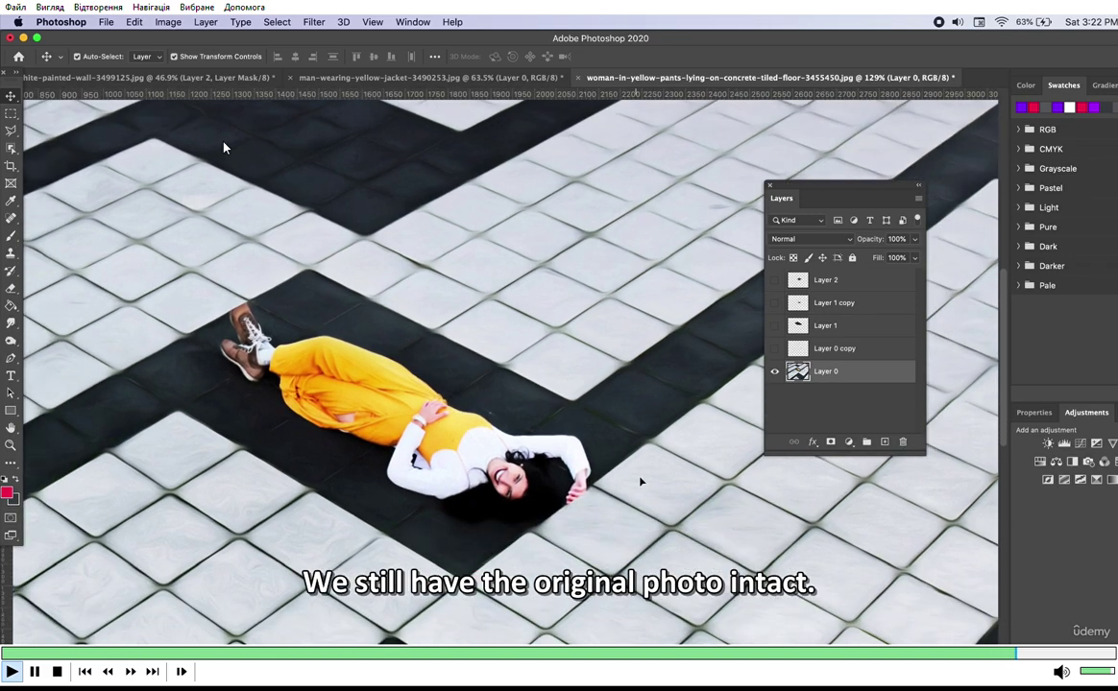
pyautogui.scroll(-3, 640, 482)
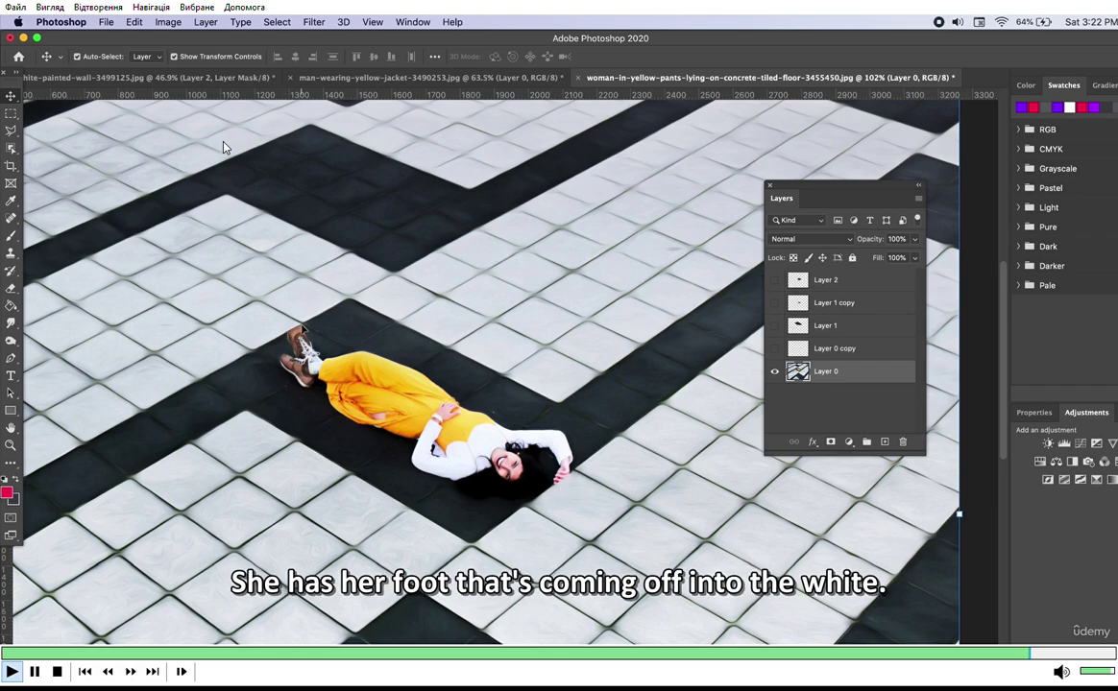
pyautogui.scroll(-3, 223, 147)
pyautogui.scroll(-3, 222, 147)
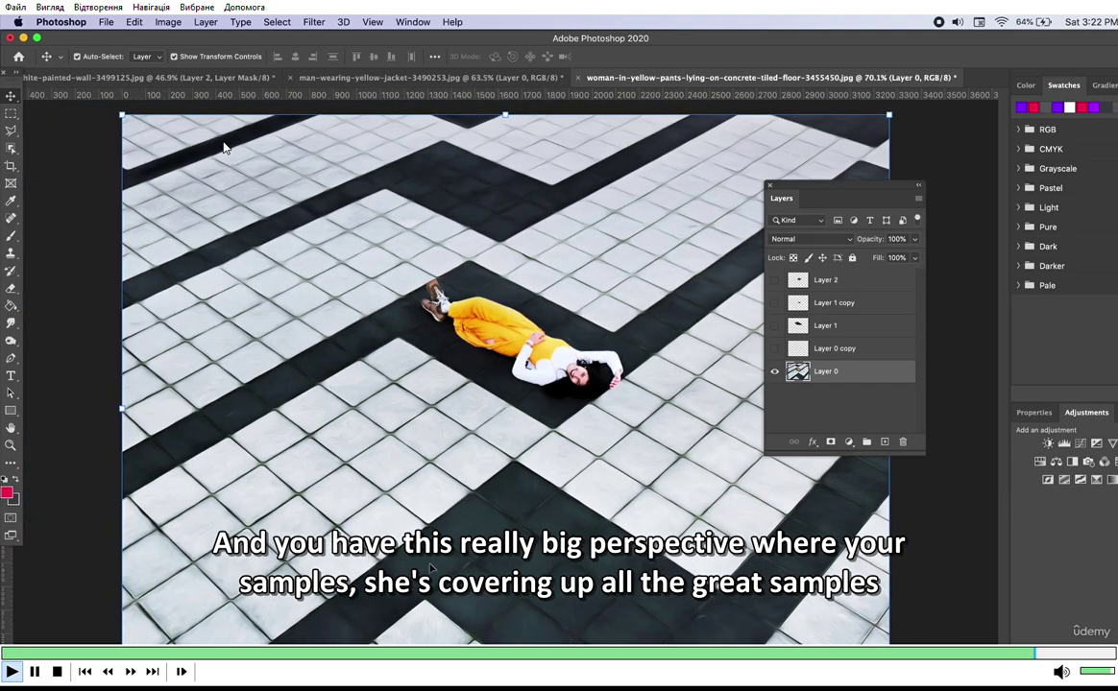
pyautogui.scroll(5, 223, 147)
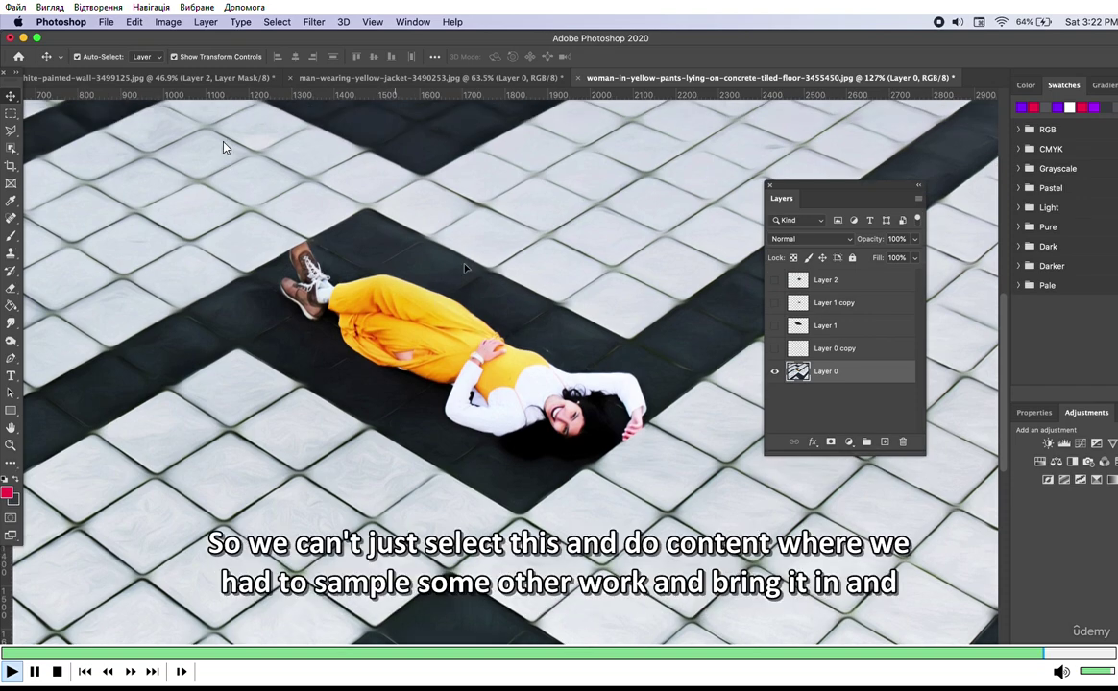
pyautogui.scroll(-2, 504, 423)
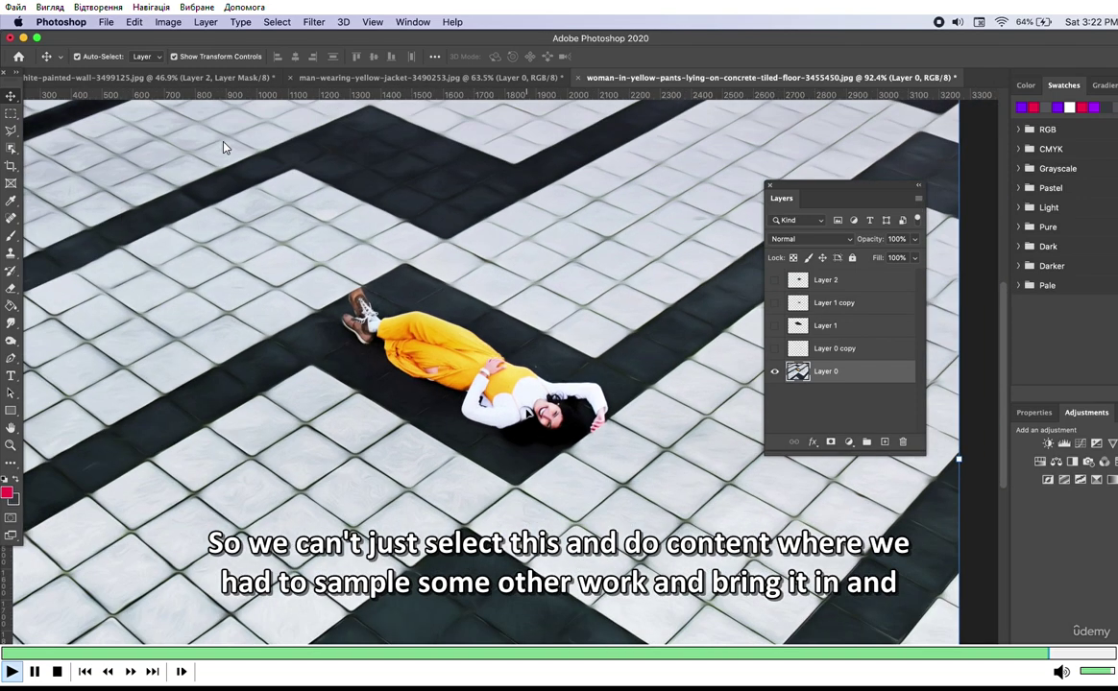
pyautogui.scroll(-2, 223, 147)
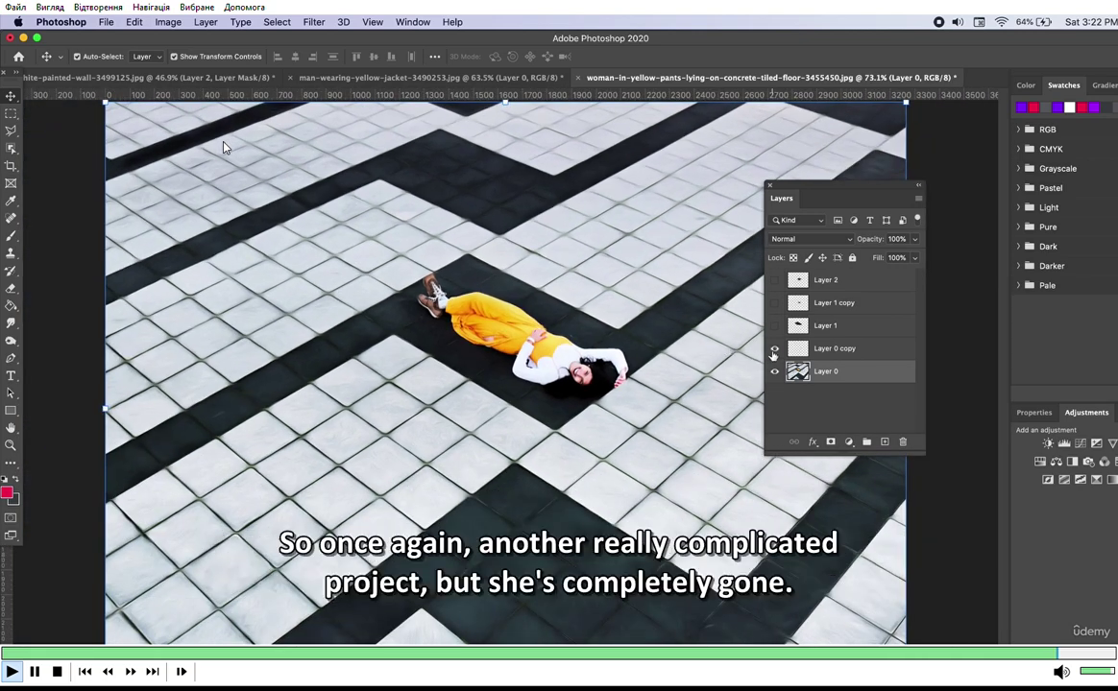
# - Show Layer 0 copy, Layer 1, Layer 1 copy and Layer 2, and deselect all layers to review the whole retouched floor
pyautogui.moveTo(775, 349); pyautogui.dragTo(775, 279)
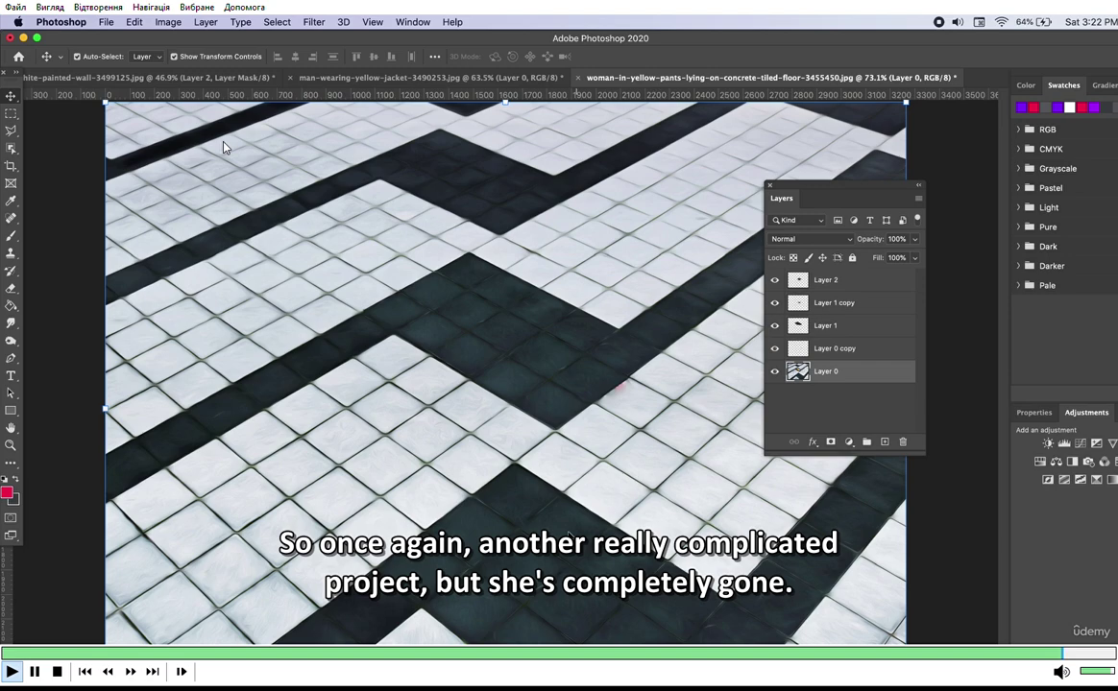
pyautogui.scroll(-2, 223, 147)
pyautogui.scroll(3, 596, 442)
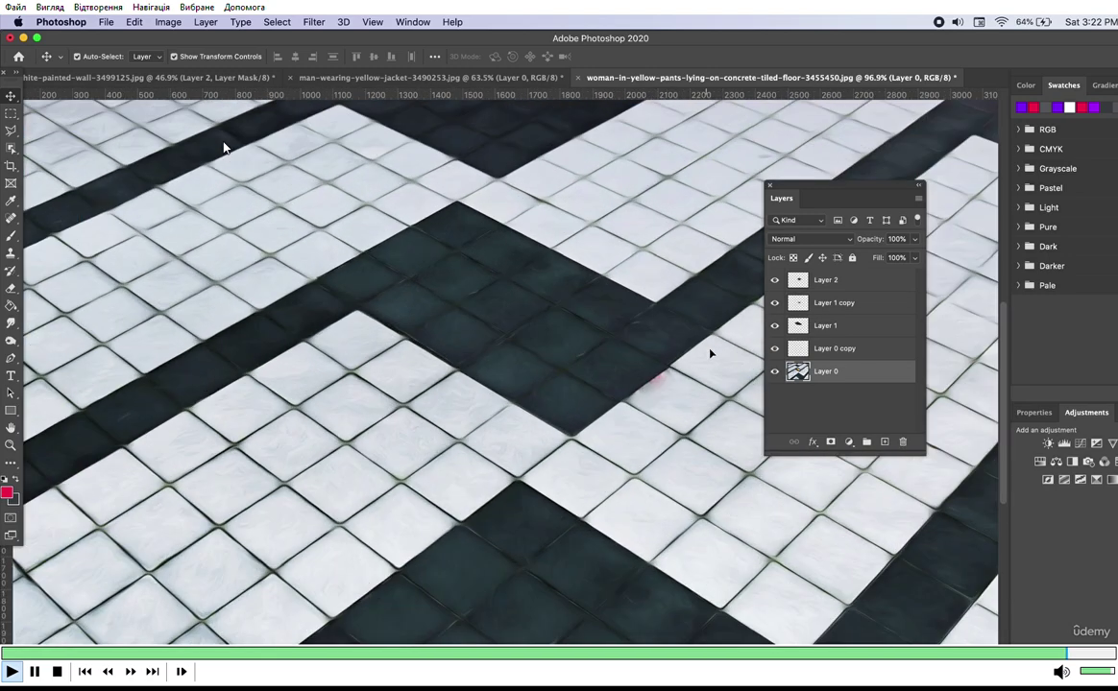
pyautogui.scroll(-4, 554, 506)
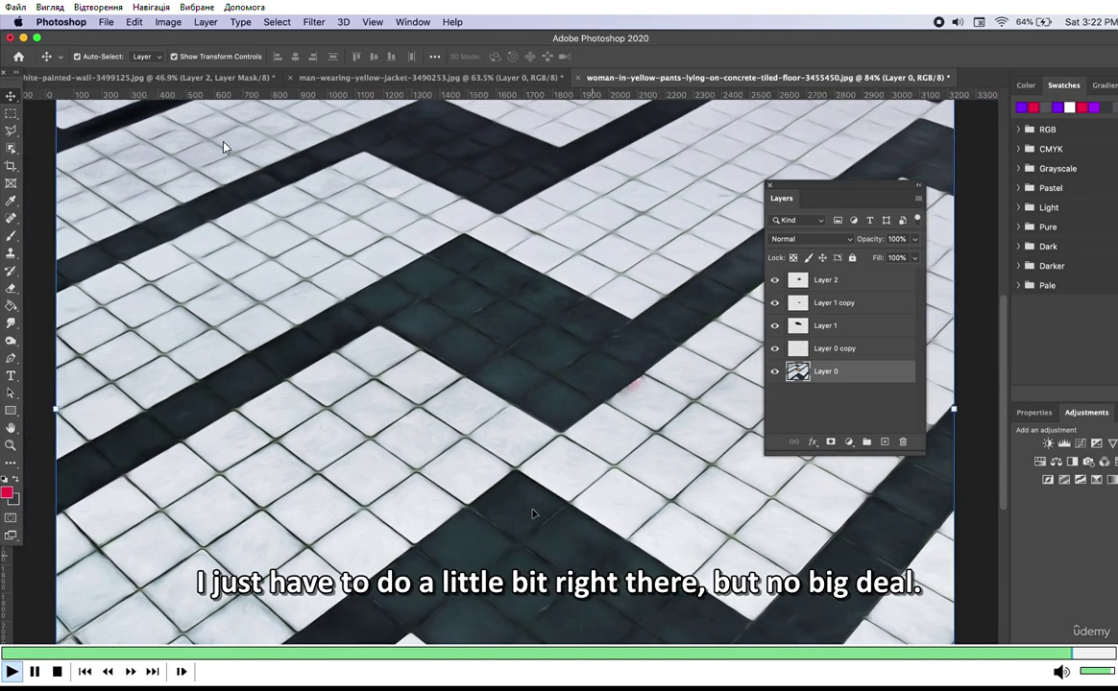
pyautogui.click(58, 339)
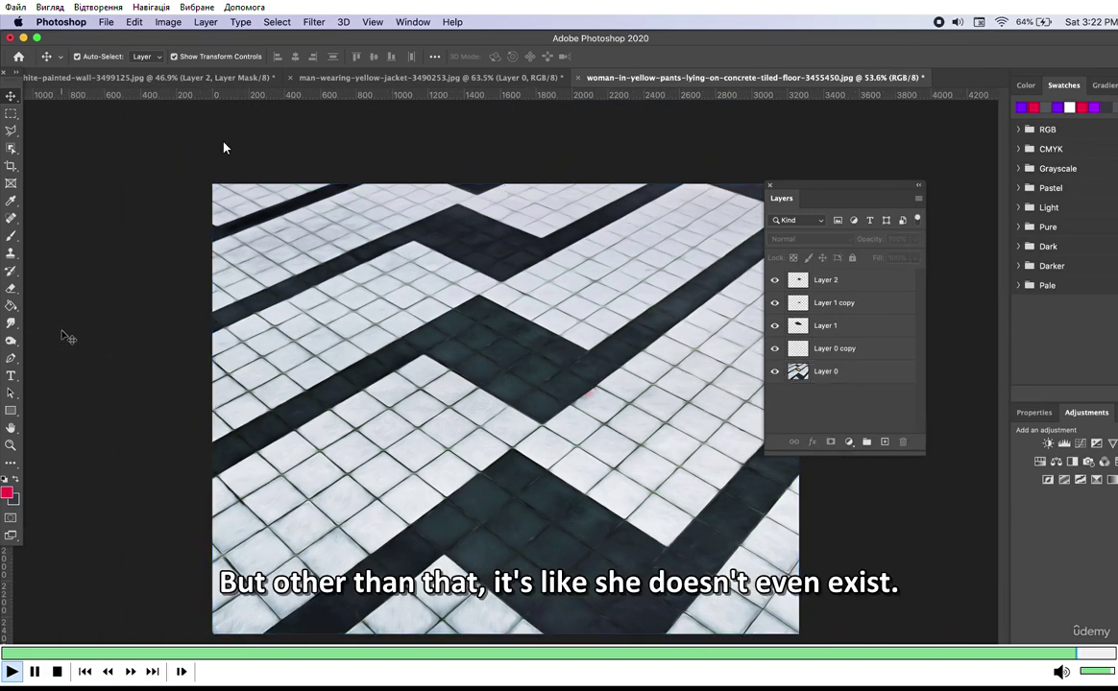